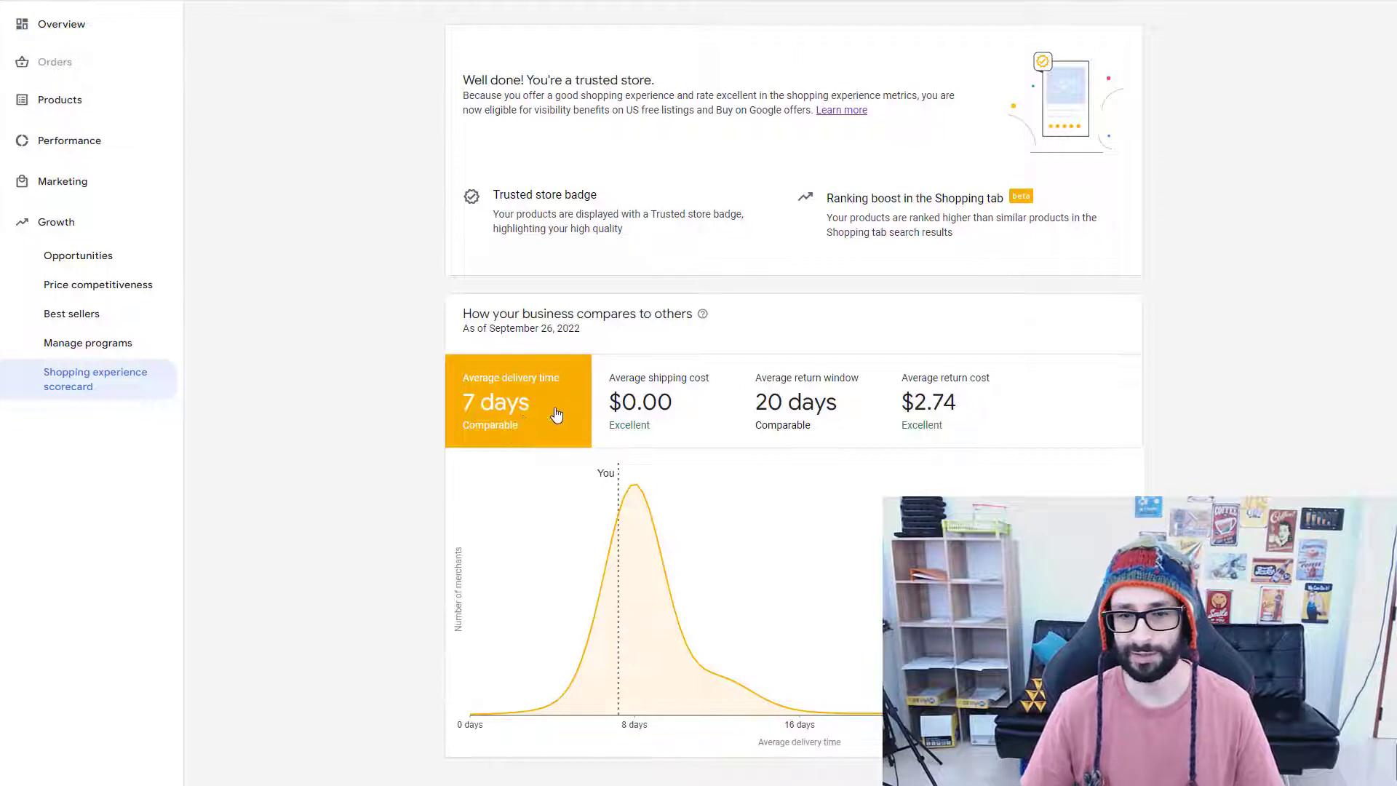
View the average return window and average return cost comparisons with other merchants.
click(812, 390)
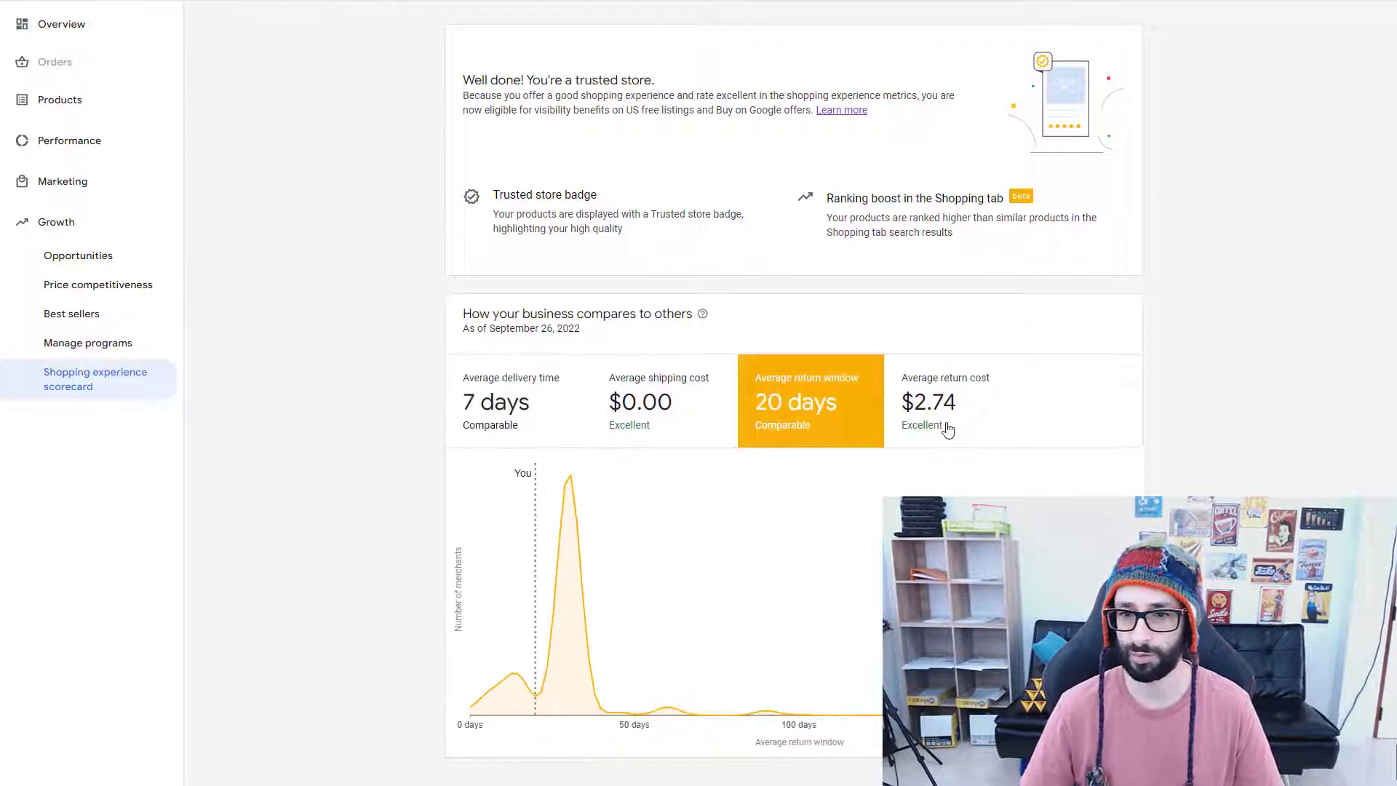
click(958, 405)
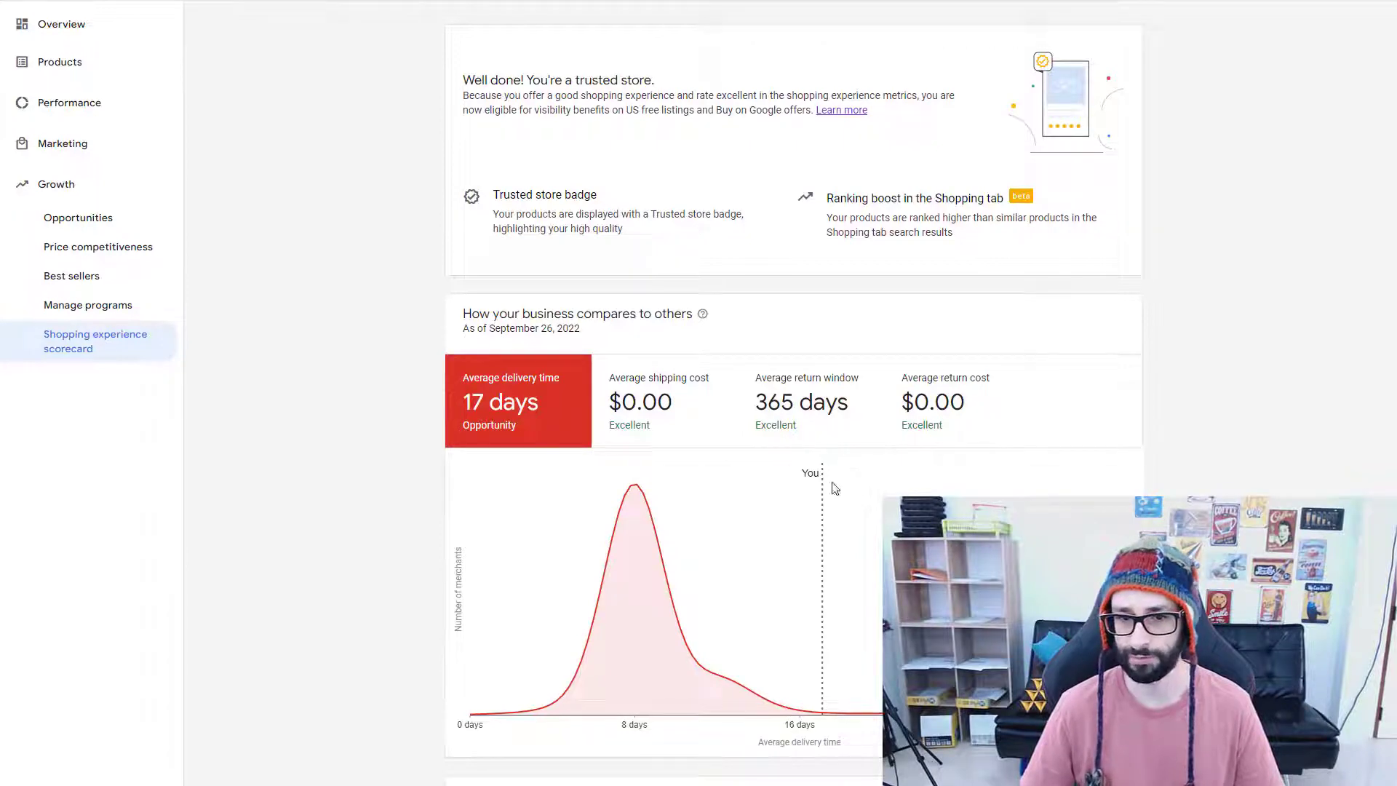
Chart the shipping cost, return window and $0.00 return cost against other merchants.
click(645, 431)
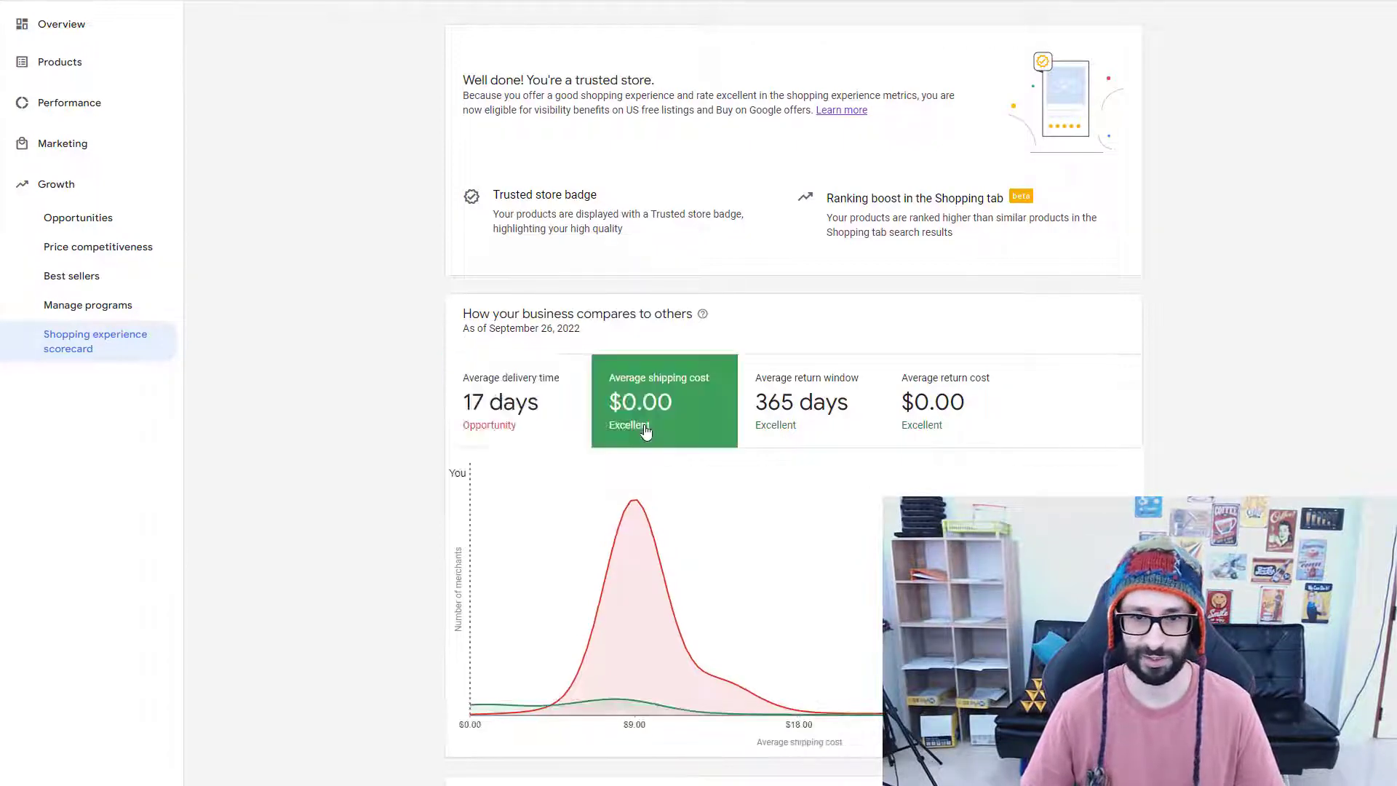
click(802, 426)
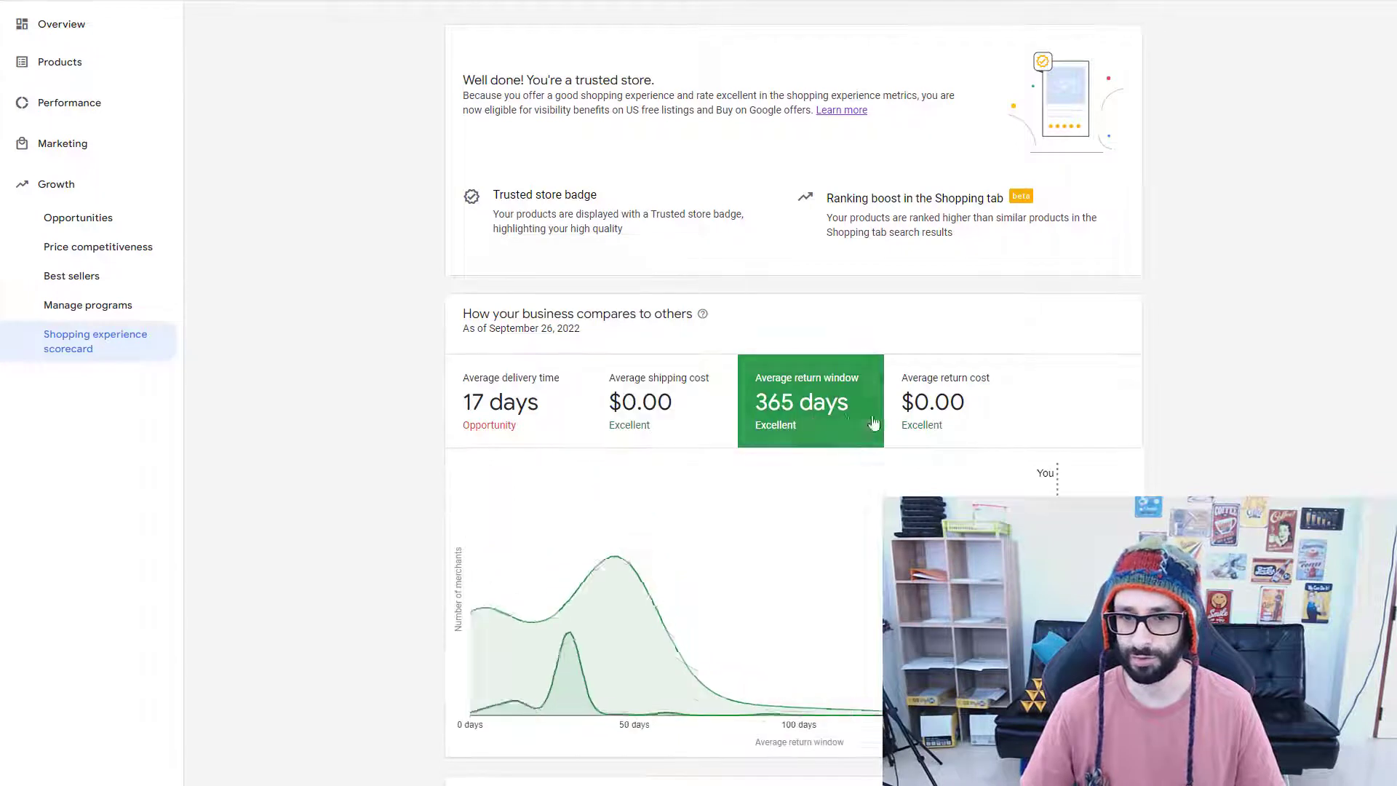
click(950, 423)
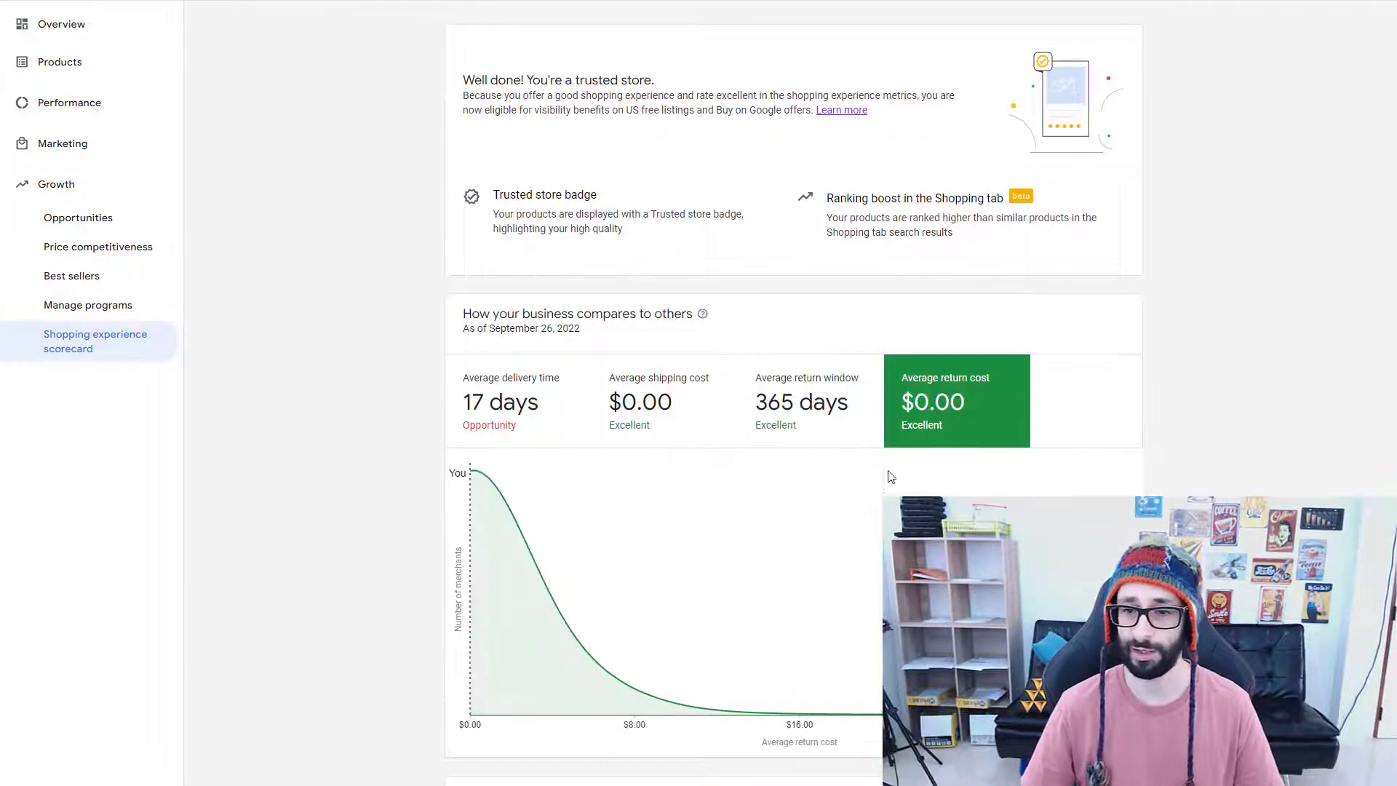